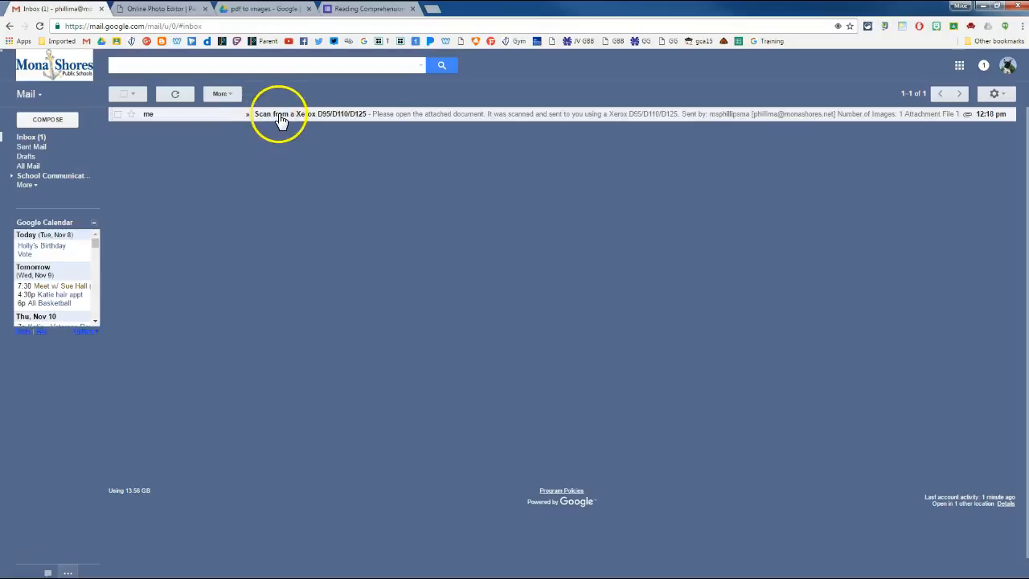
Save the JPEG attachment of the Xerox scan email to Google Drive in 1-Technology Coaching > 3-Playground > pdf to images
left_click(277, 118)
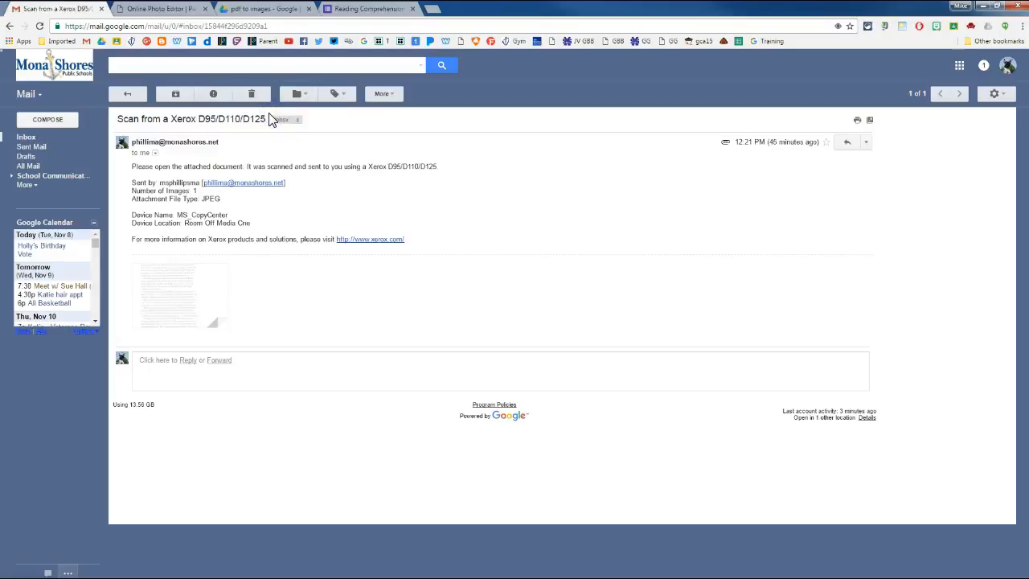
mouse_move(179, 293)
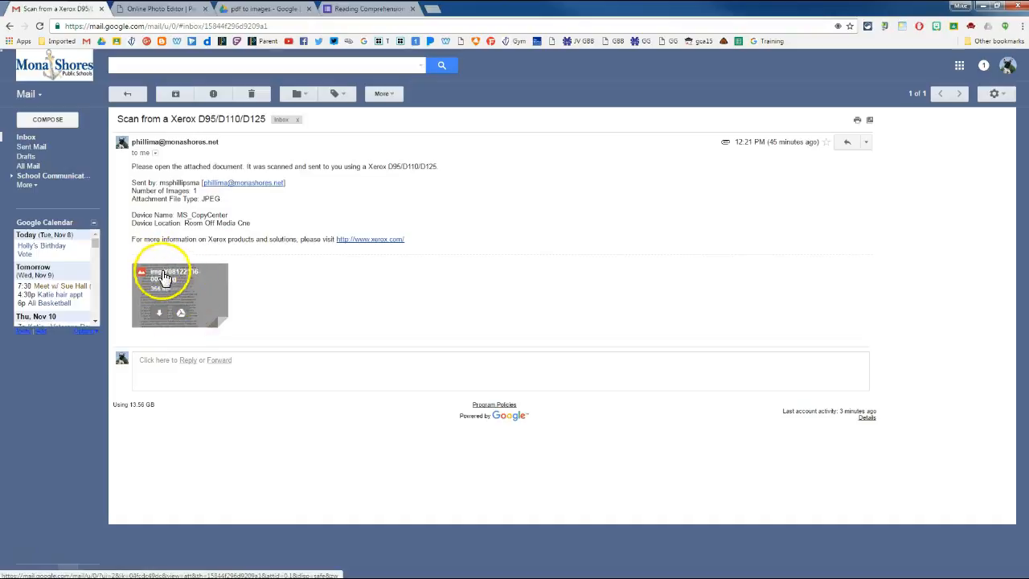
left_click(160, 318)
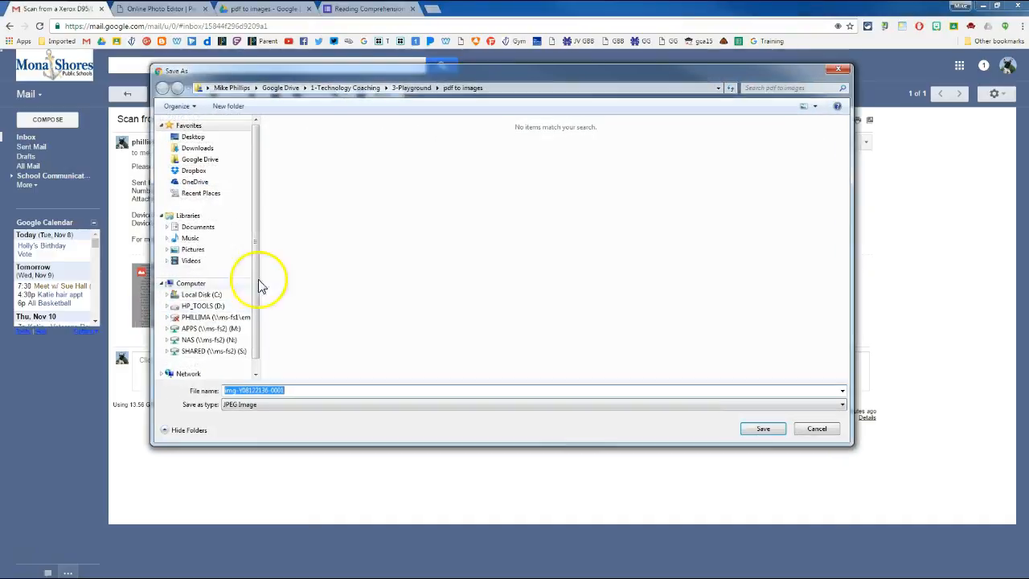
left_click(200, 159)
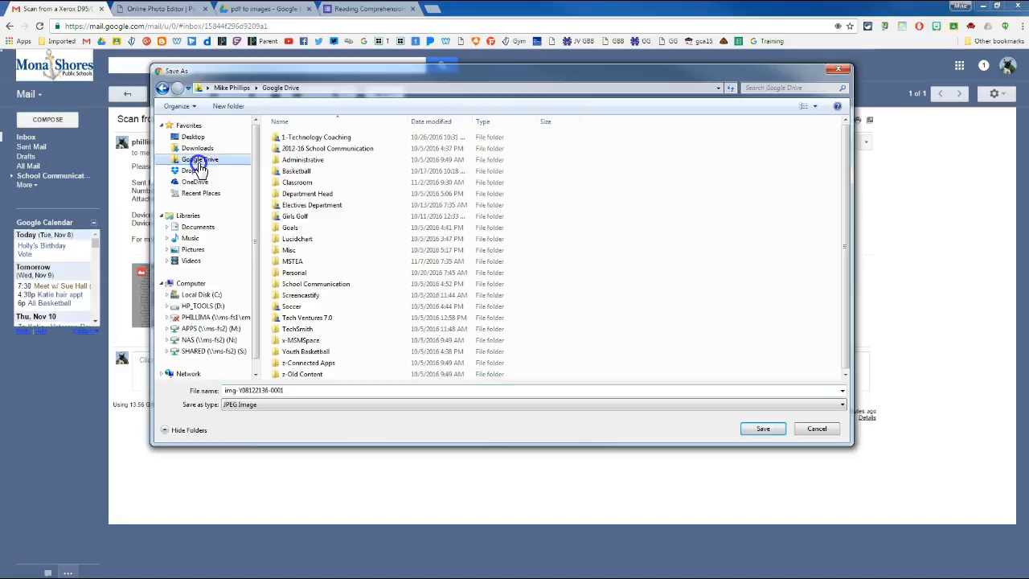
double_click(309, 138)
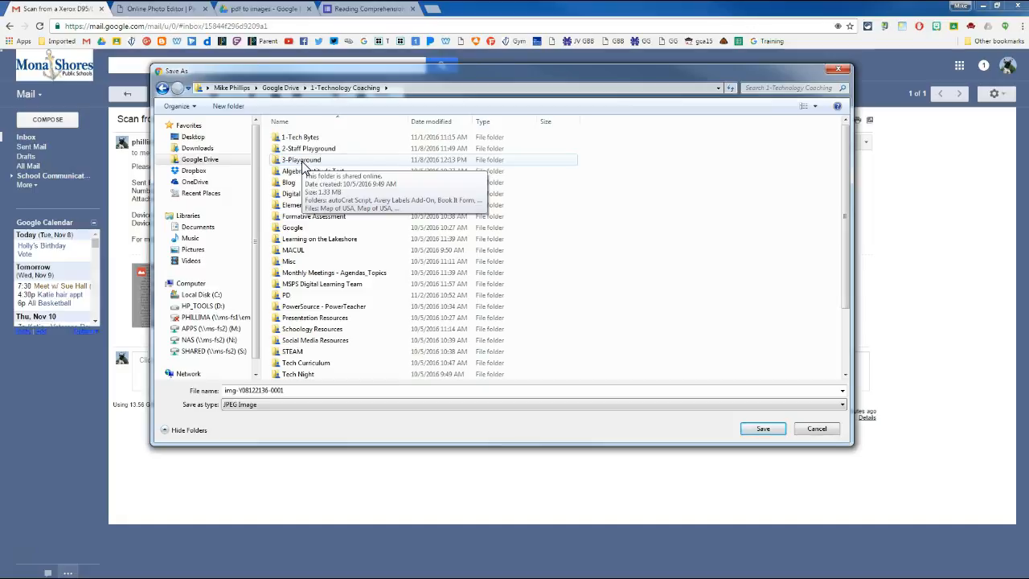
double_click(304, 161)
left_click(295, 221)
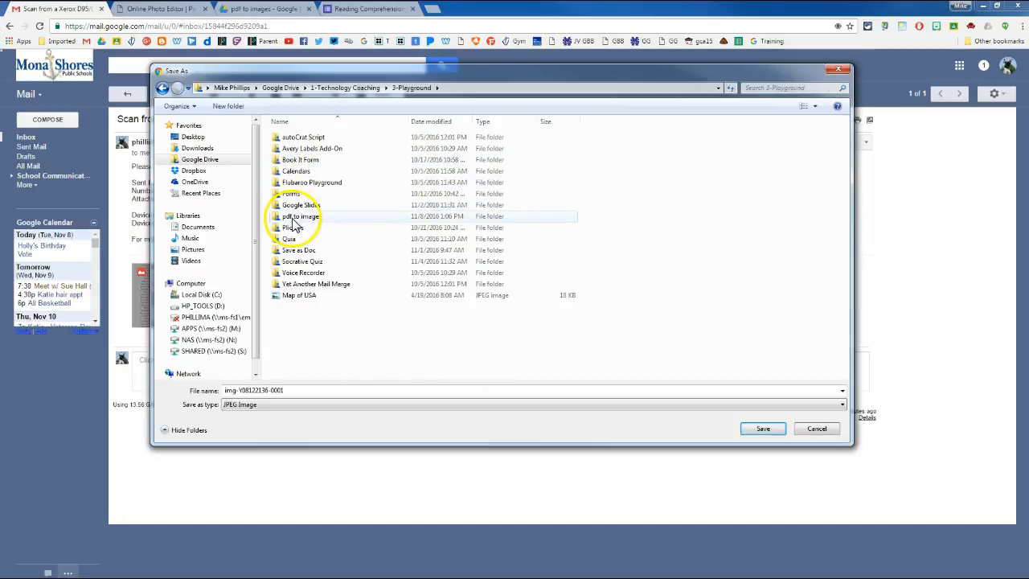
double_click(293, 223)
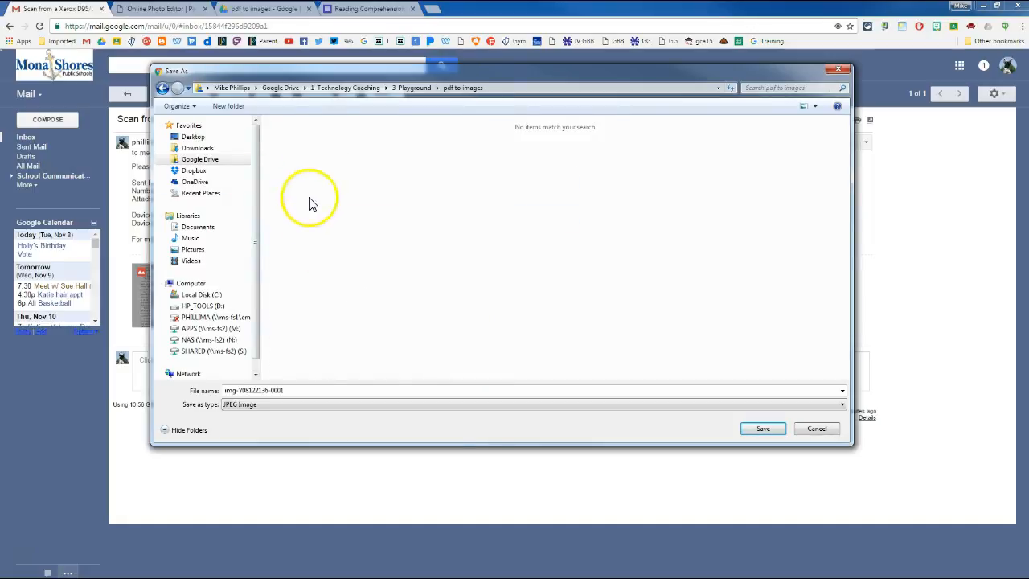
left_click(761, 431)
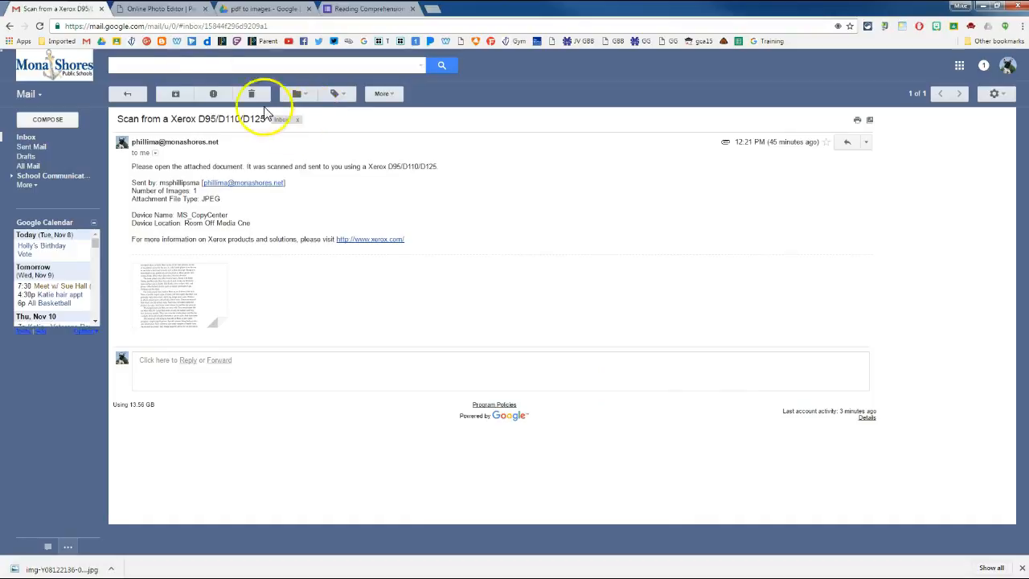
left_click(161, 8)
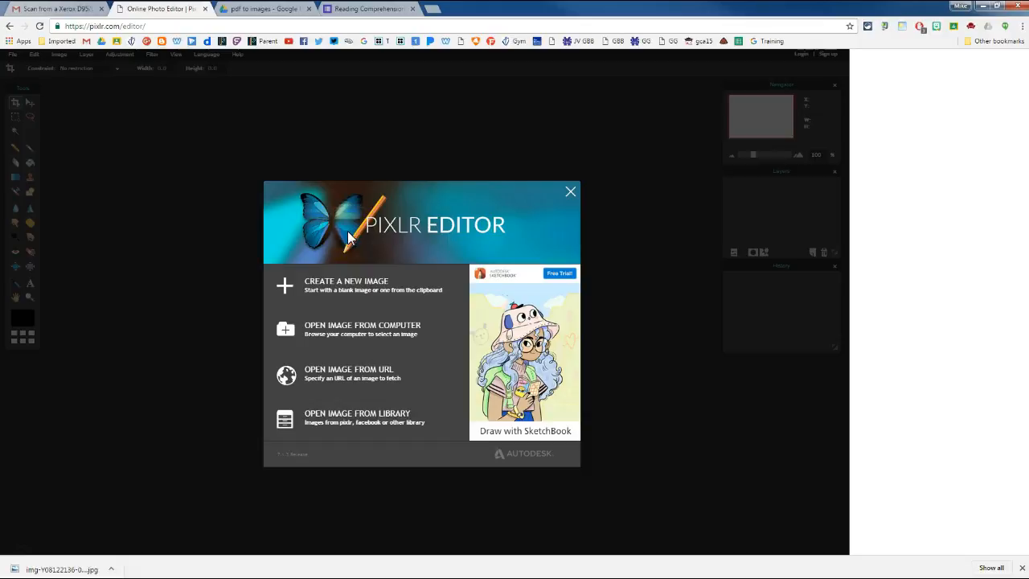
left_click(399, 319)
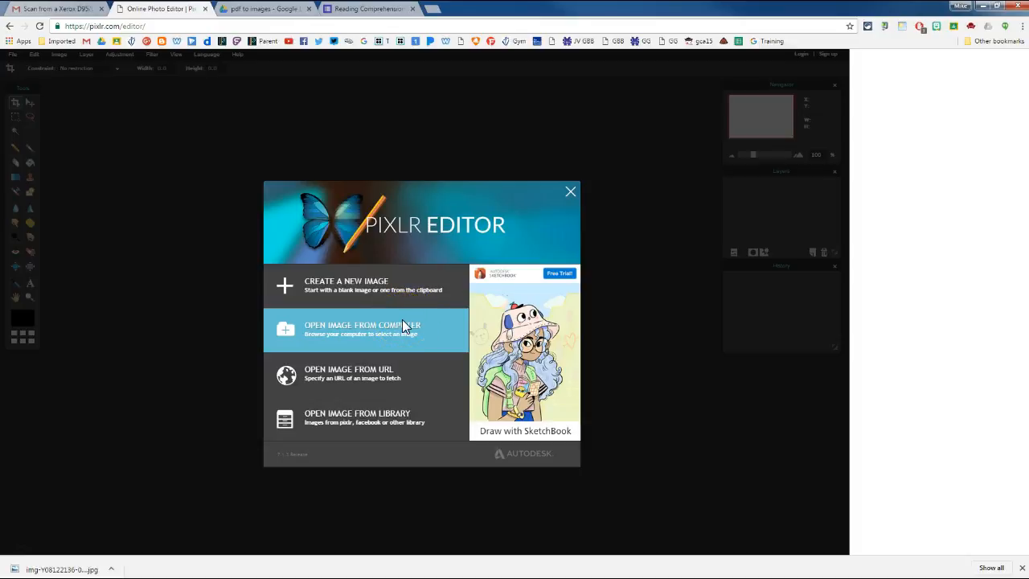
left_click(319, 331)
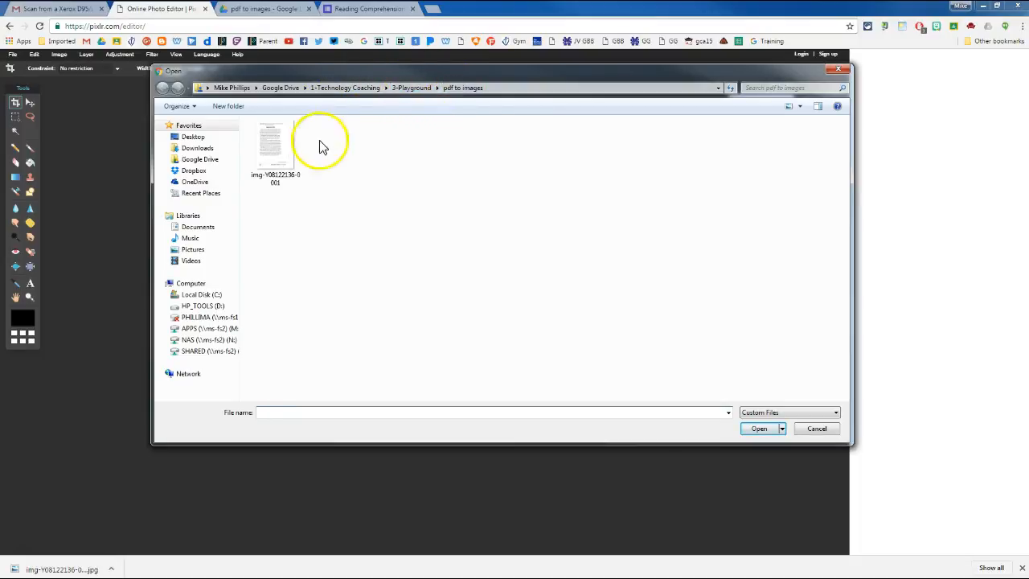
left_click(287, 159)
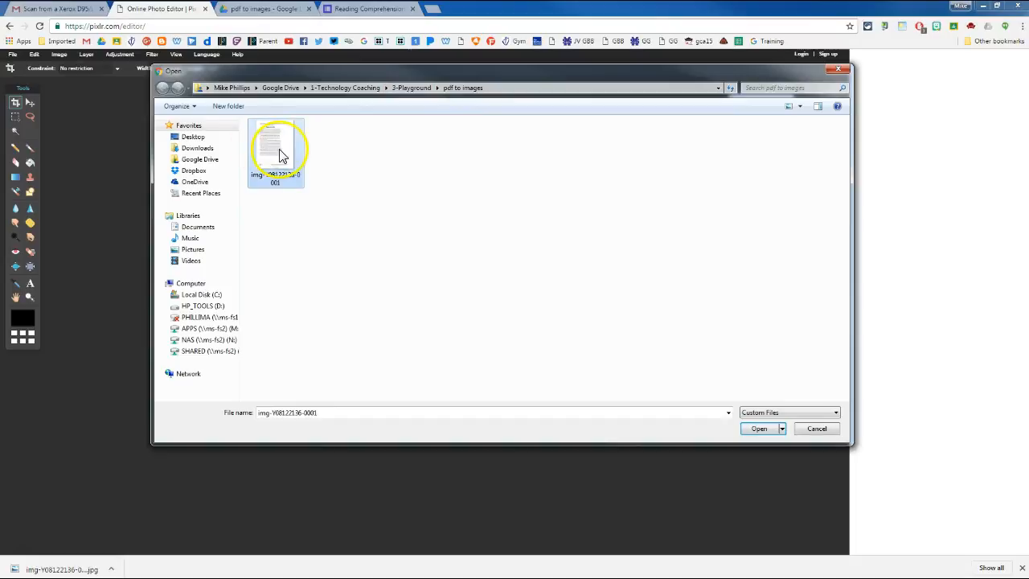
left_click(759, 428)
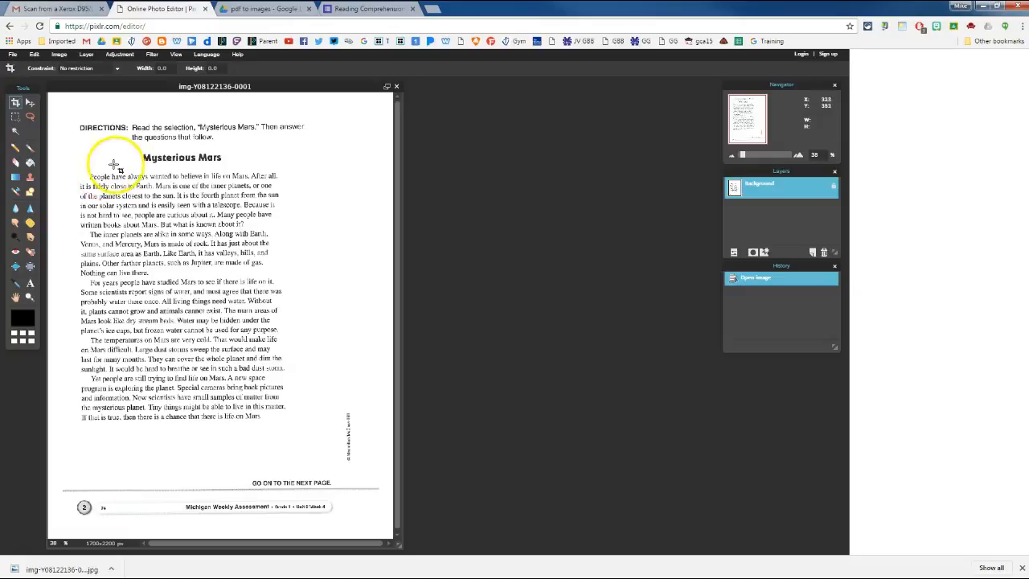
Crop the scan to the Mysterious Mars title and passage, about 1071 × 1387 px, and check the text's legibility
left_click_drag(74, 148, 295, 429)
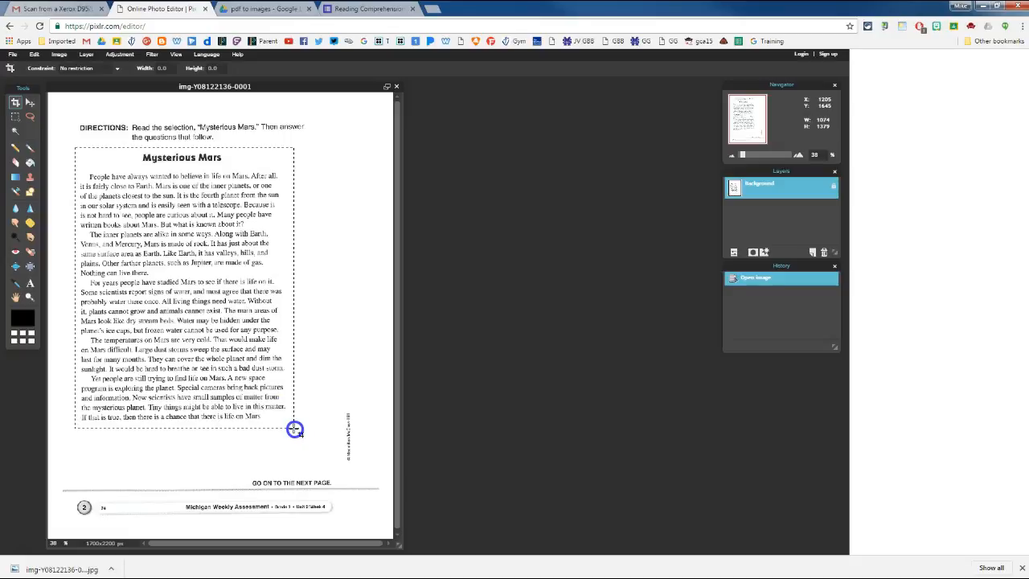
left_click_drag(295, 429, 294, 430)
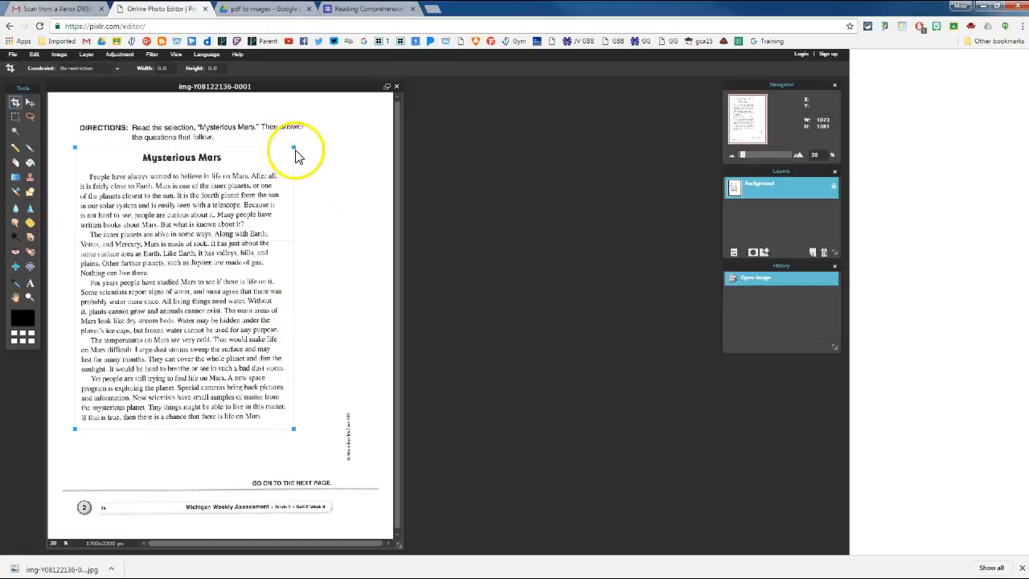
mouse_move(293, 146)
left_mouse_down()
mouse_move(278, 158)
mouse_move(290, 149)
left_mouse_up()
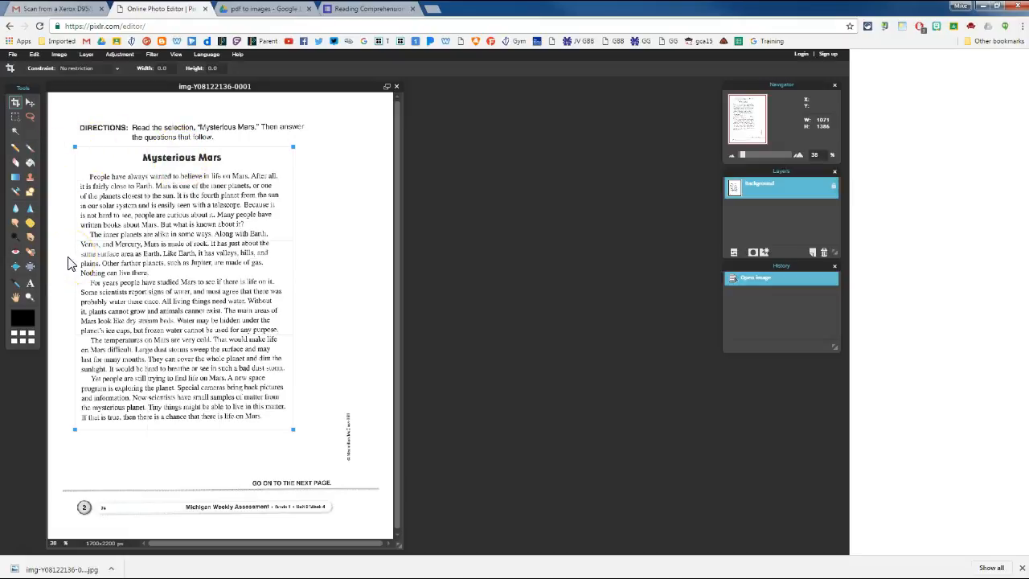
key("Return")
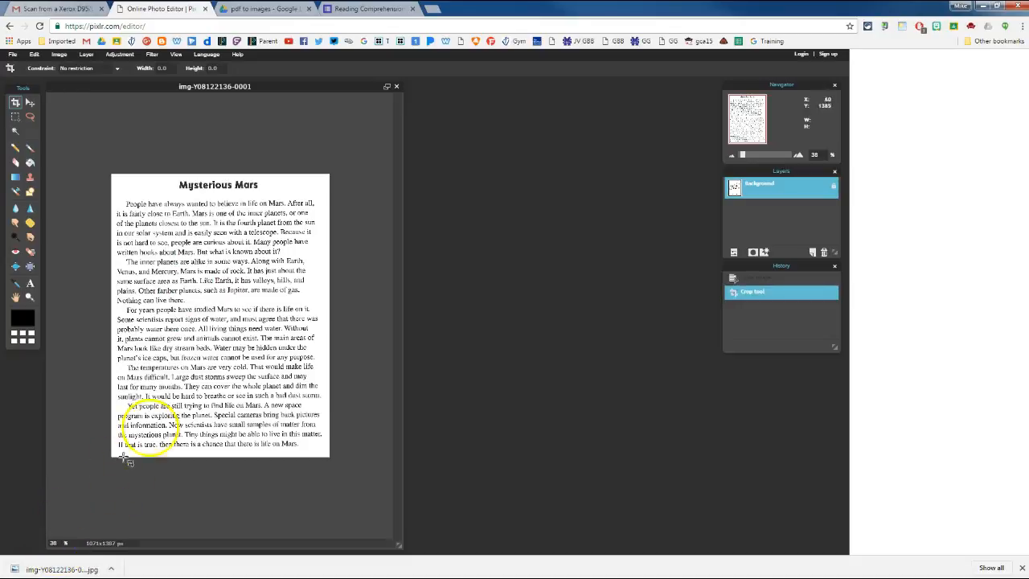
scroll(224, 336, "up", 2)
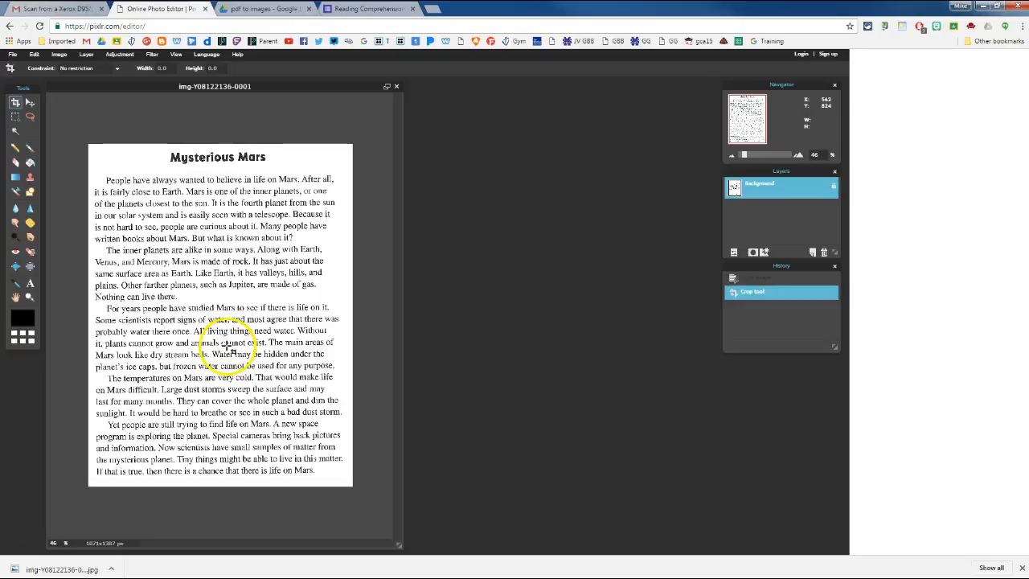
scroll(228, 347, "up", 5)
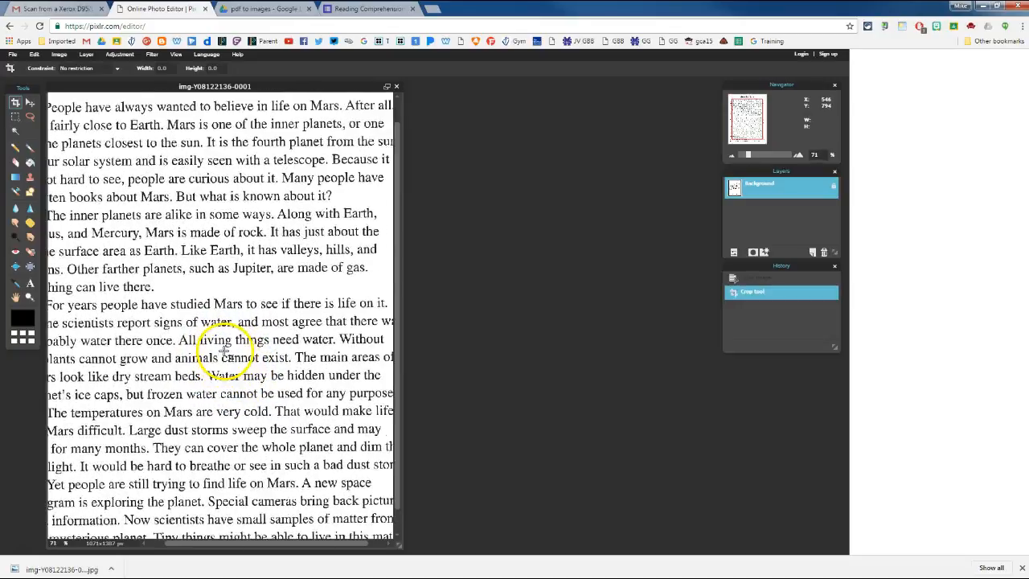
scroll(227, 352, "up", 3)
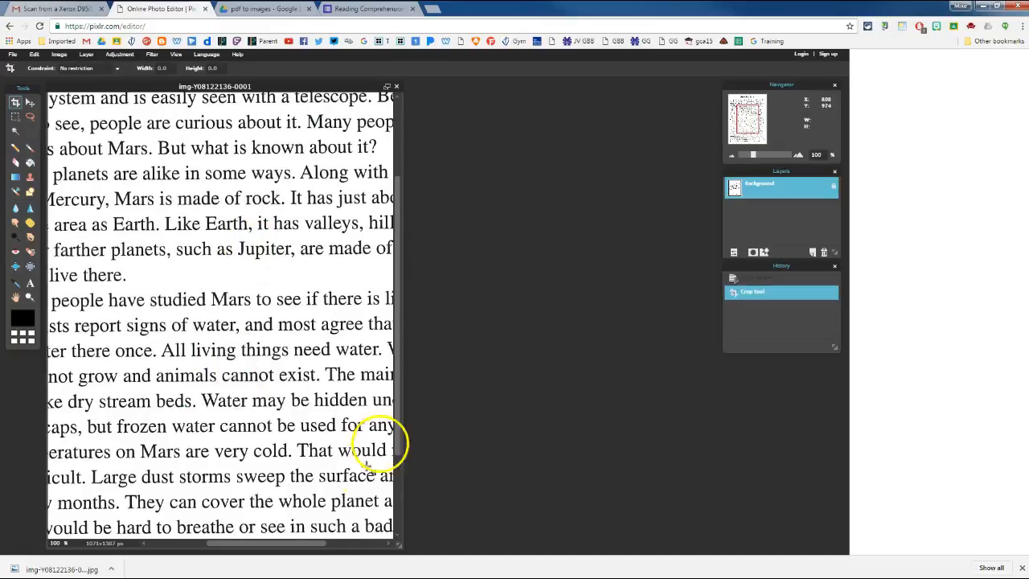
scroll(246, 317, "down", 1)
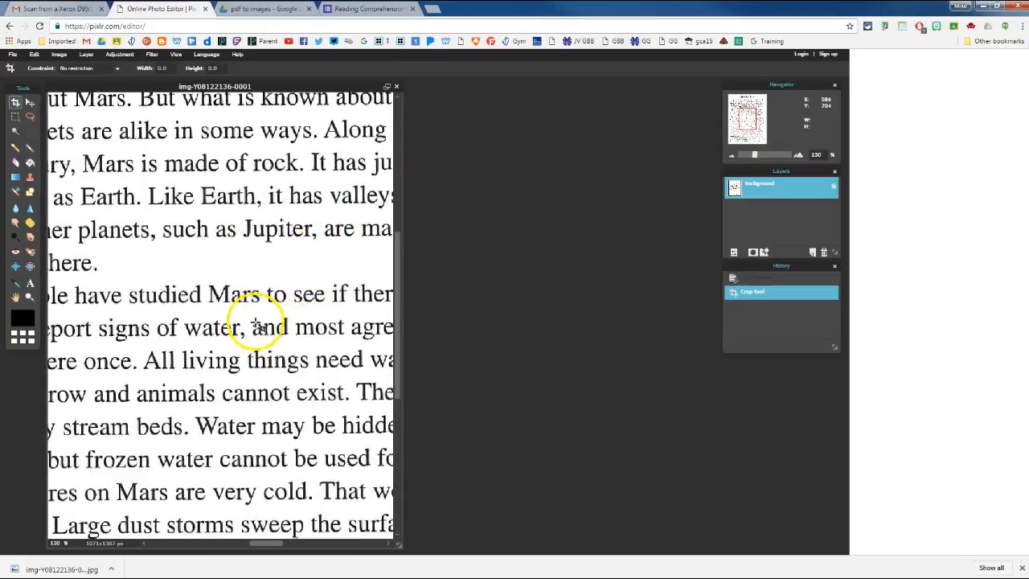
scroll(254, 322, "down", 5)
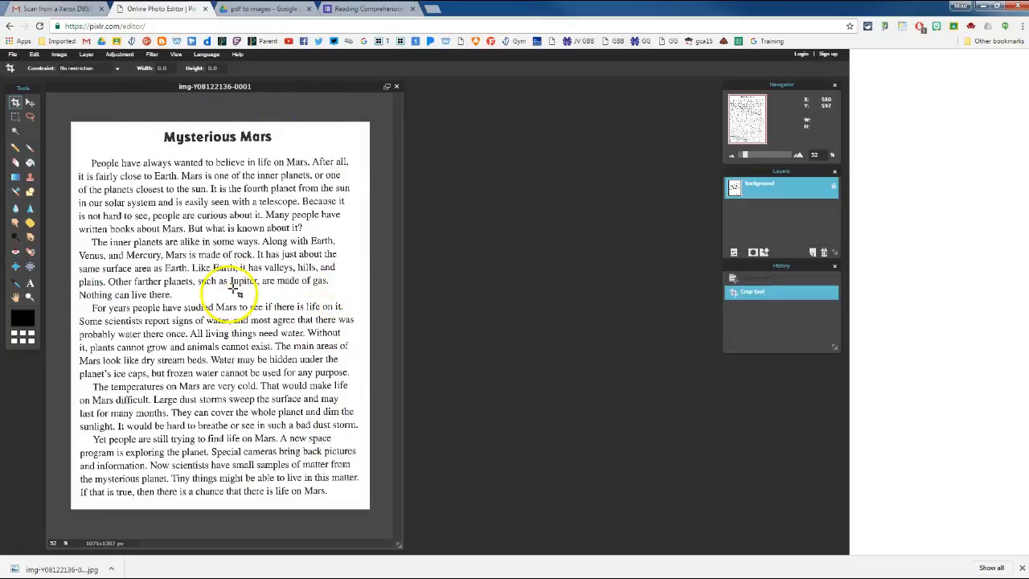
Save the cropped image to the computer as a JPEG named "mysterious mars paragraph" in the pdf to images folder
left_click(13, 54)
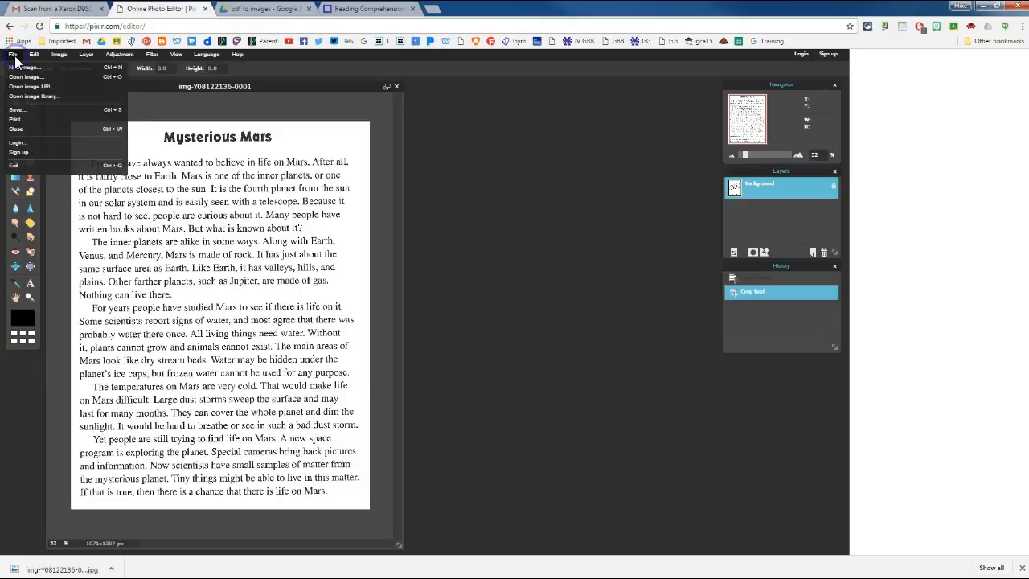
left_click(17, 109)
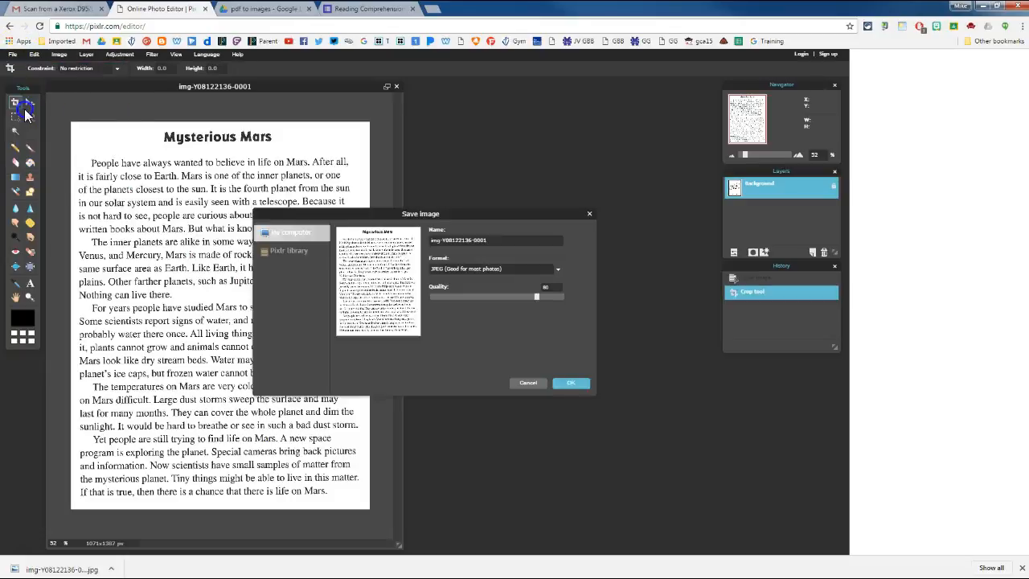
left_click(463, 241)
left_click_drag(464, 241, 421, 250)
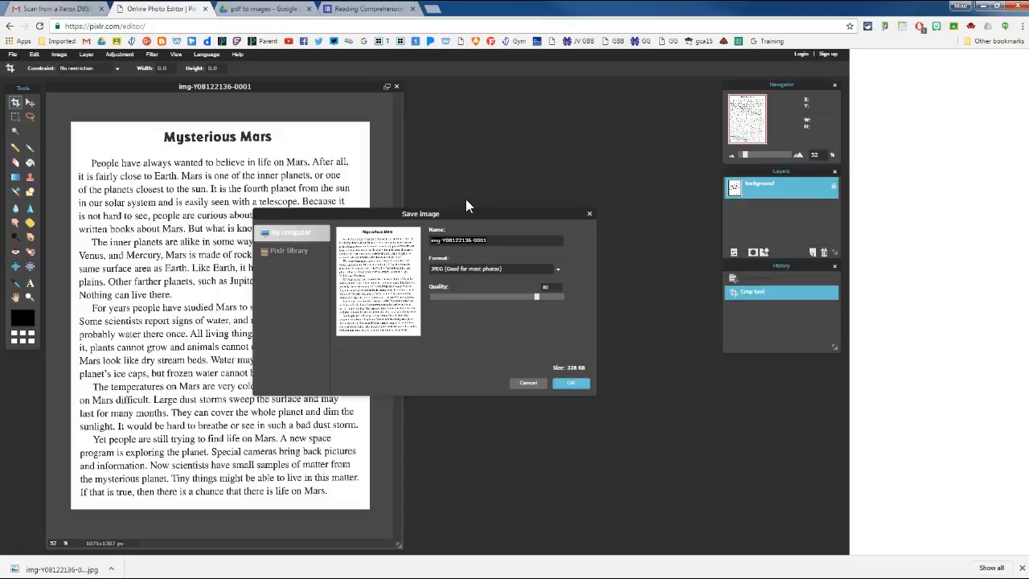
type("mysterious mars paragraph")
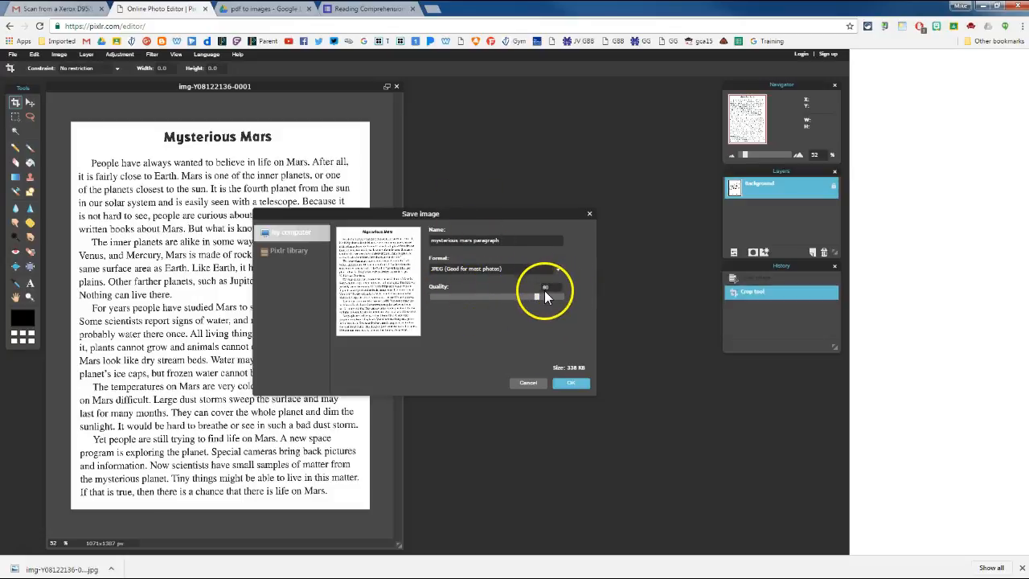
left_click(571, 383)
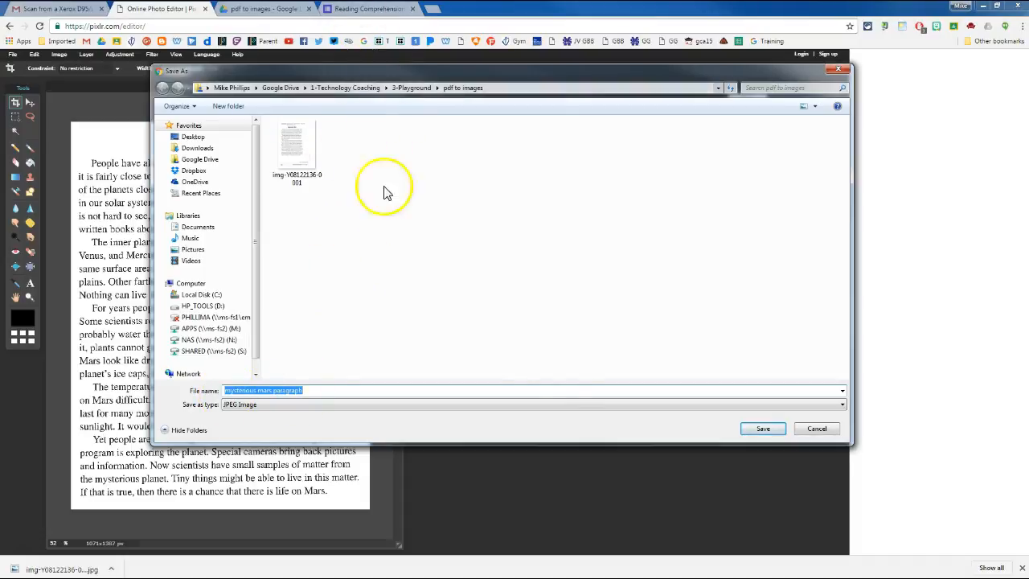
left_click(763, 427)
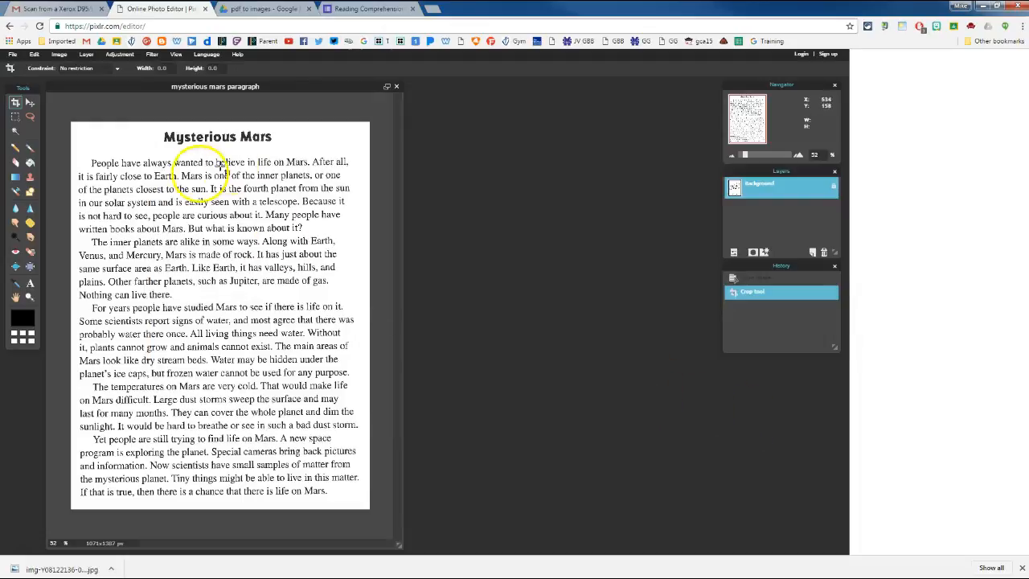
Switch to the Reading Comprehension form in Google Forms and insert mysterious mars paragraph.jpg from Drive's recent files below the First Name question
left_click(383, 10)
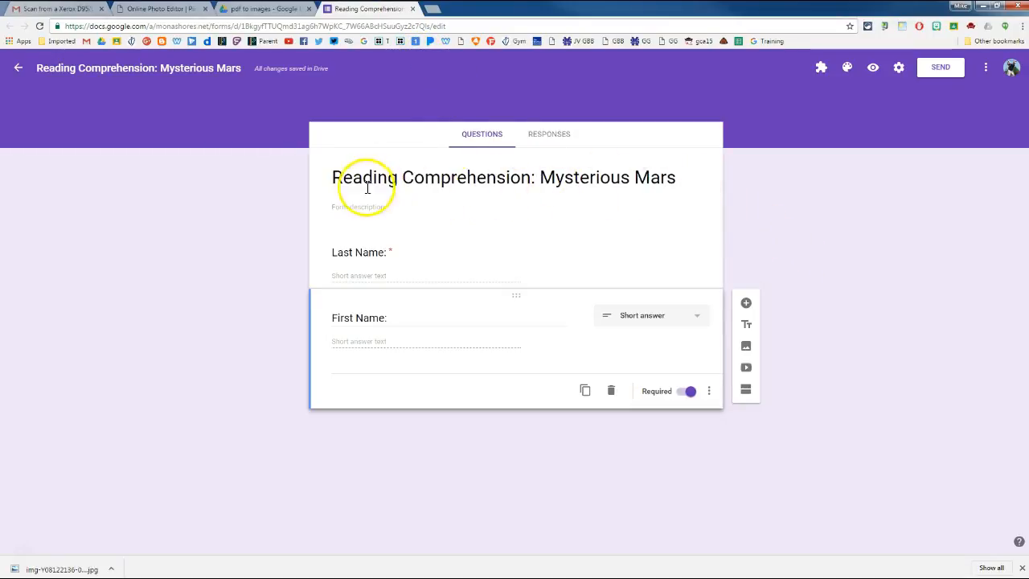
left_click(407, 256)
left_click(423, 385)
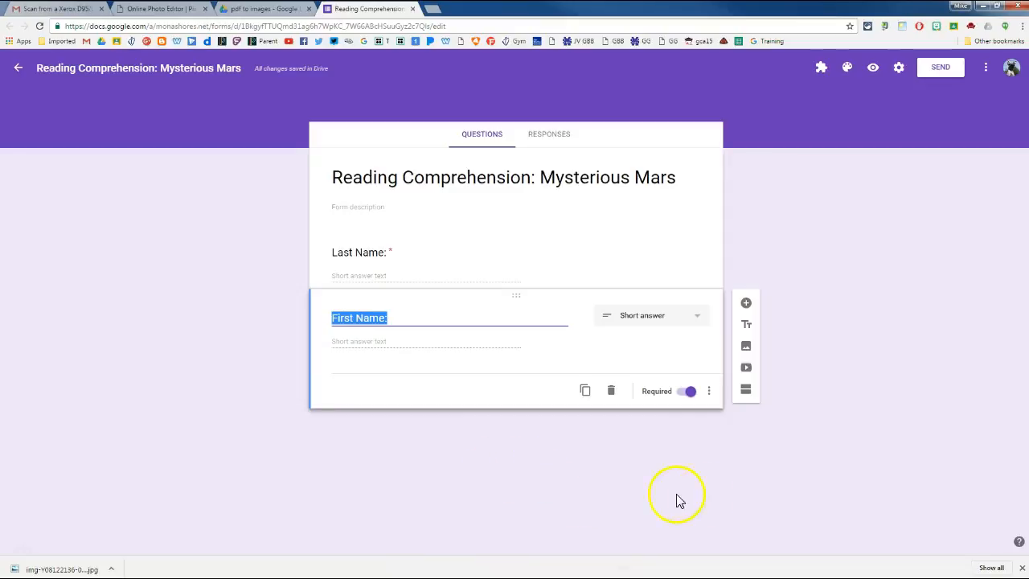
left_click(746, 349)
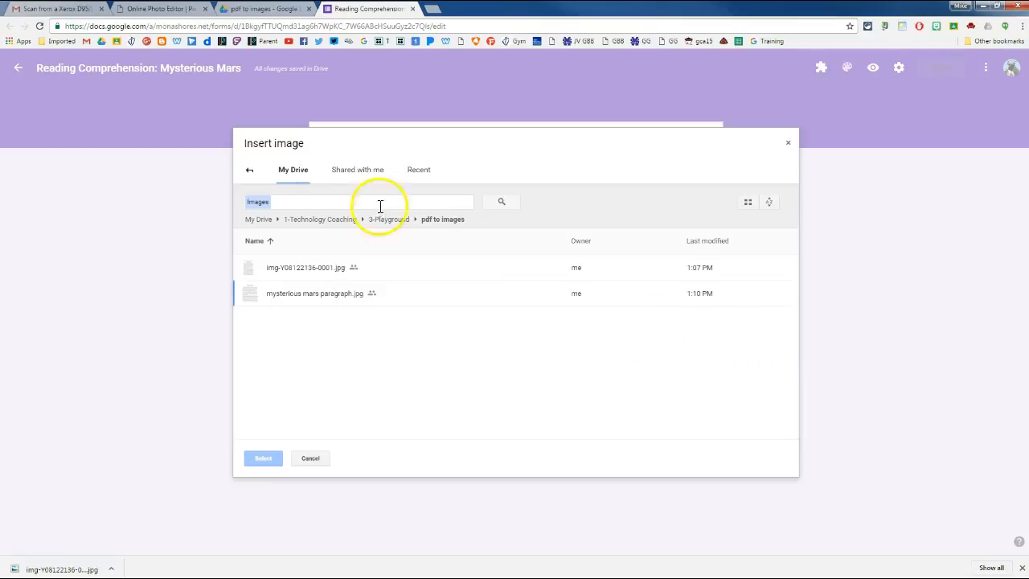
left_click(287, 172)
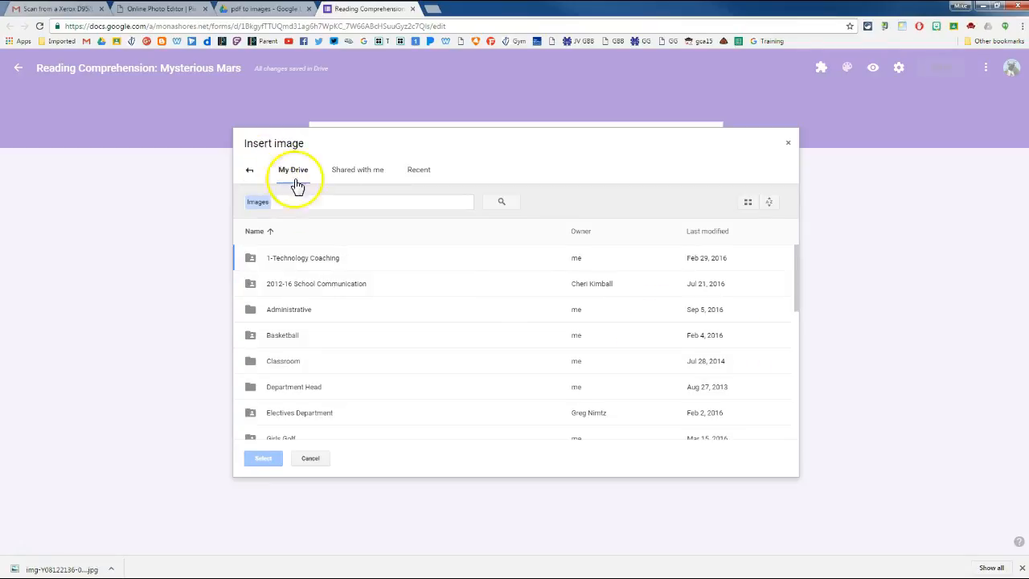
double_click(313, 261)
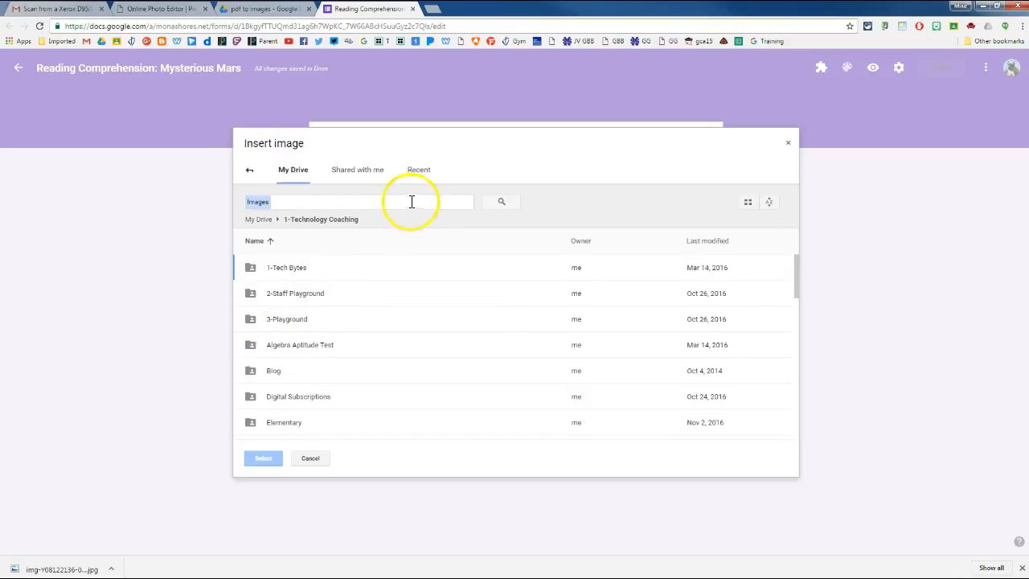
left_click(418, 169)
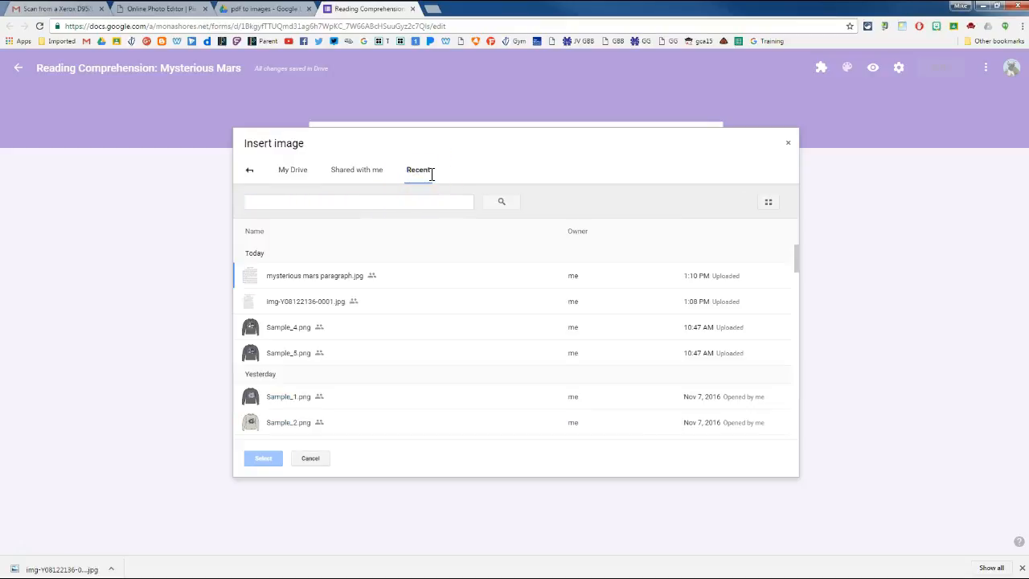
left_click(314, 280)
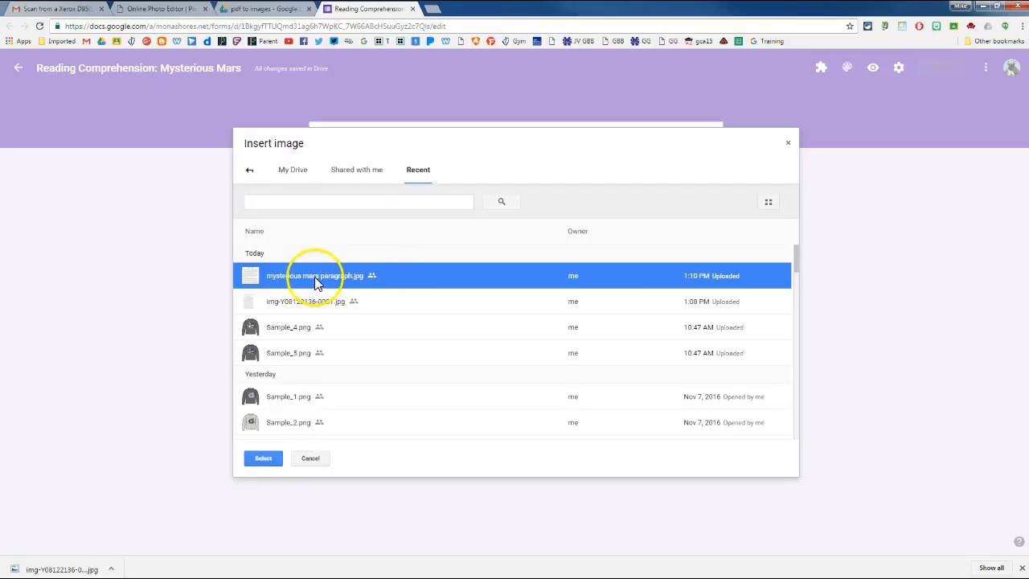
left_click(259, 459)
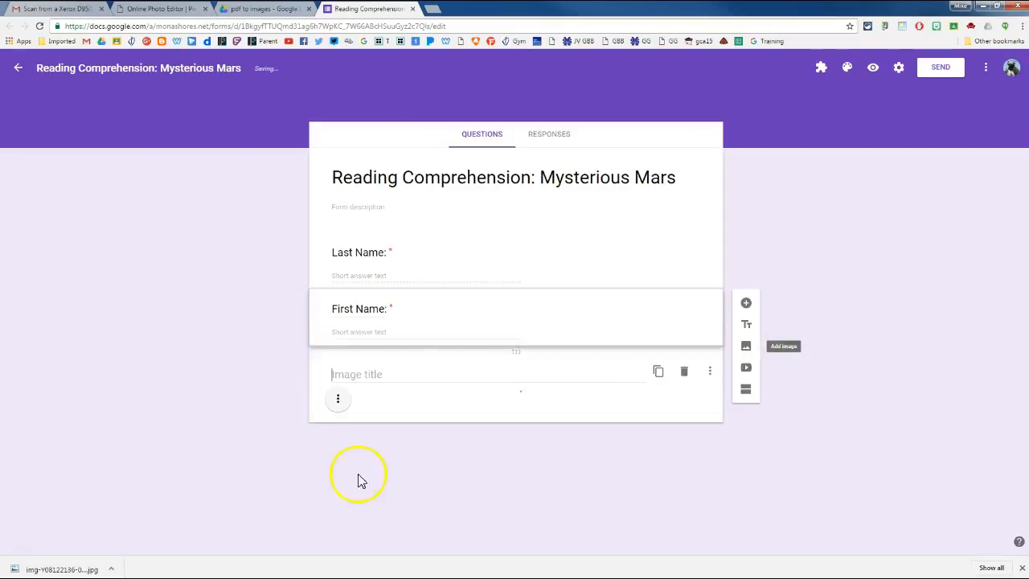
Review the inserted Mysterious Mars passage for legibility in the form editor, and compare it with the form's preview
scroll(823, 470, "down", 1)
scroll(511, 333, "down", 1)
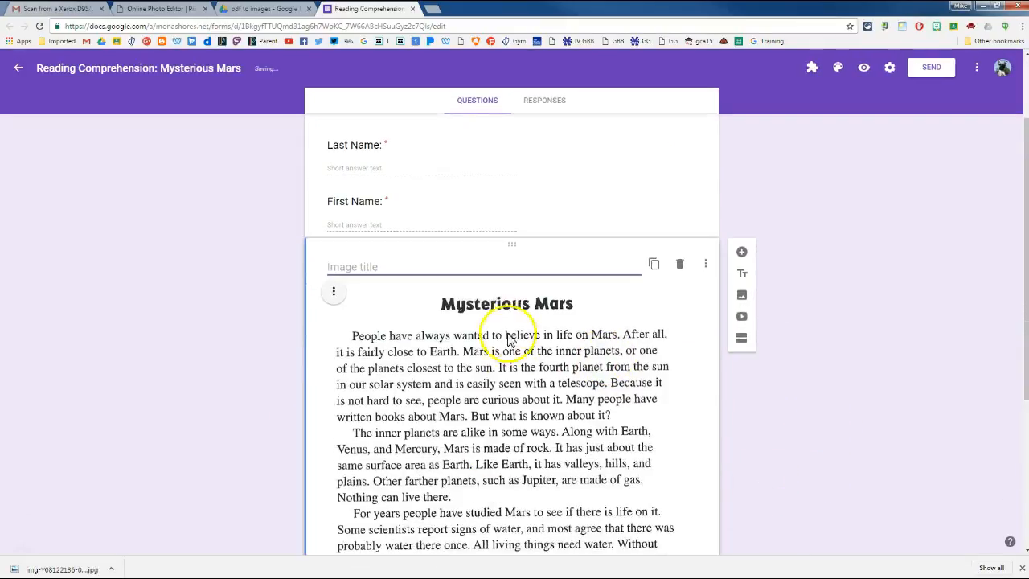
scroll(523, 438, "down", 3)
scroll(524, 435, "down", 1)
scroll(542, 450, "up", 3)
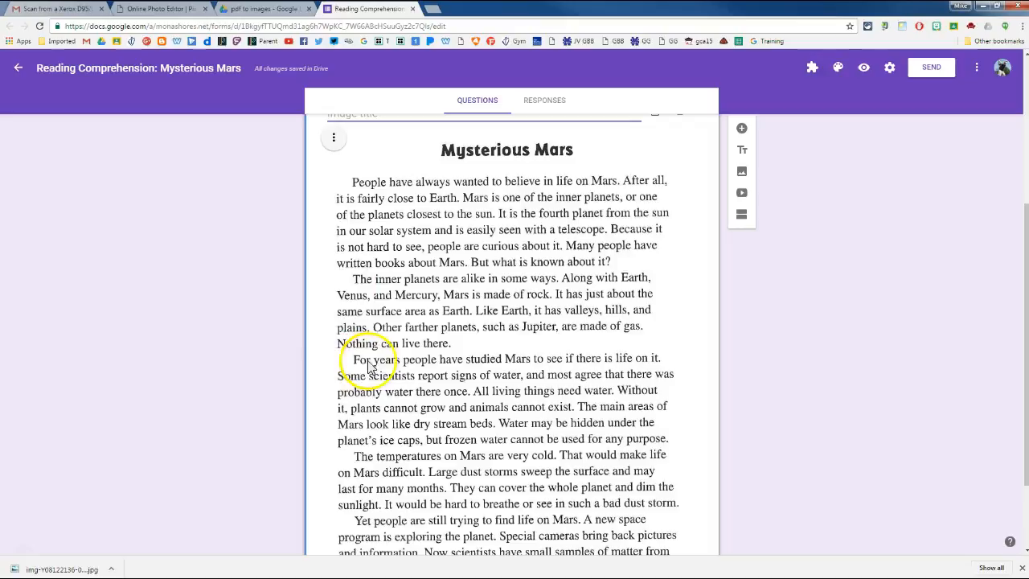
scroll(562, 257, "up", 2)
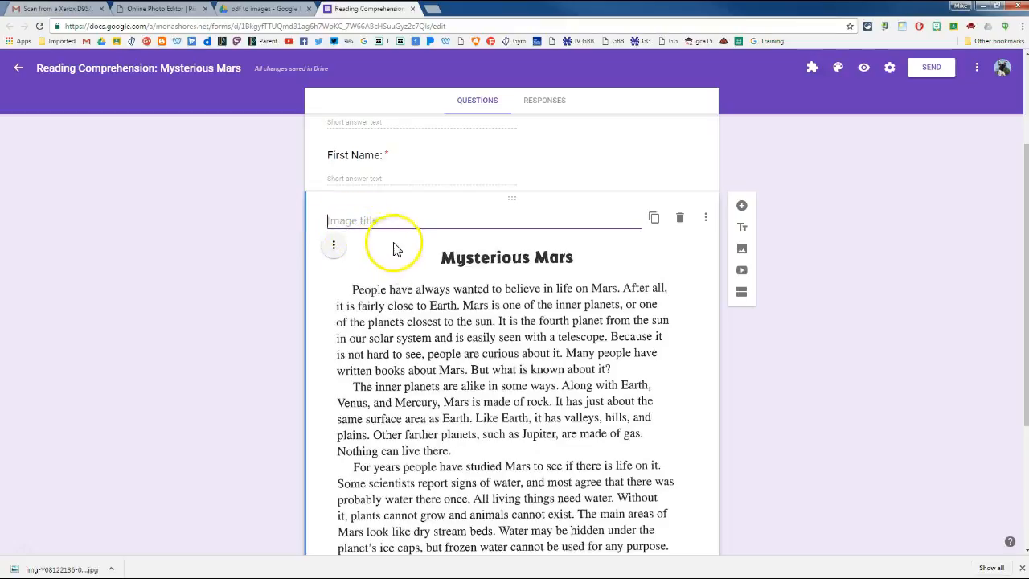
left_click(864, 72)
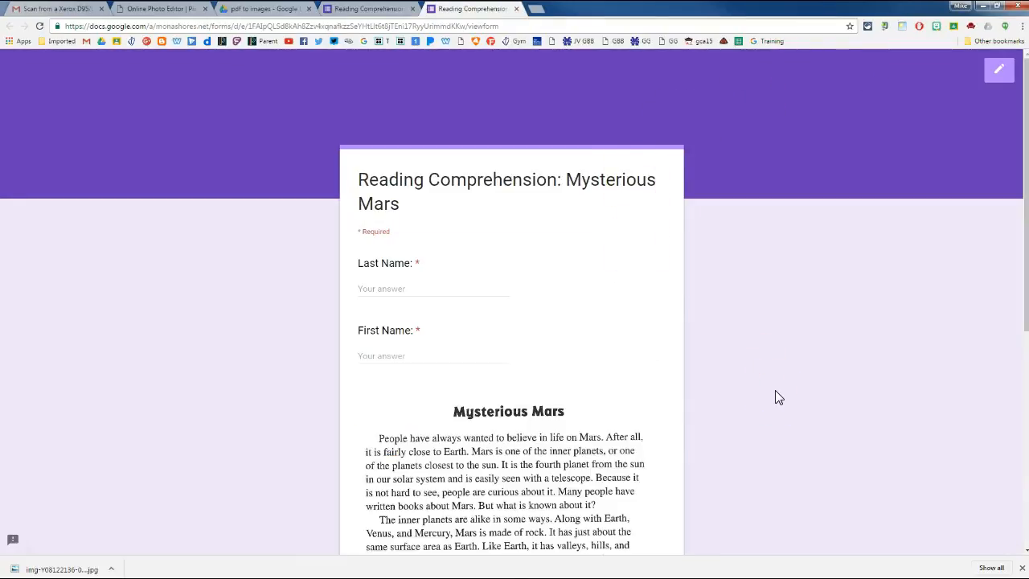
scroll(774, 390, "down", 2)
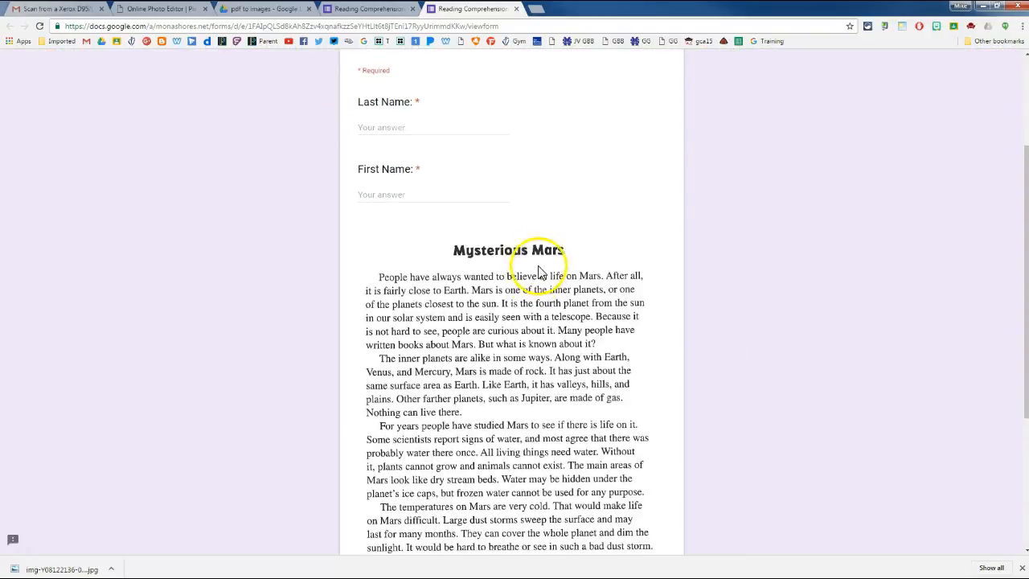
left_click(368, 12)
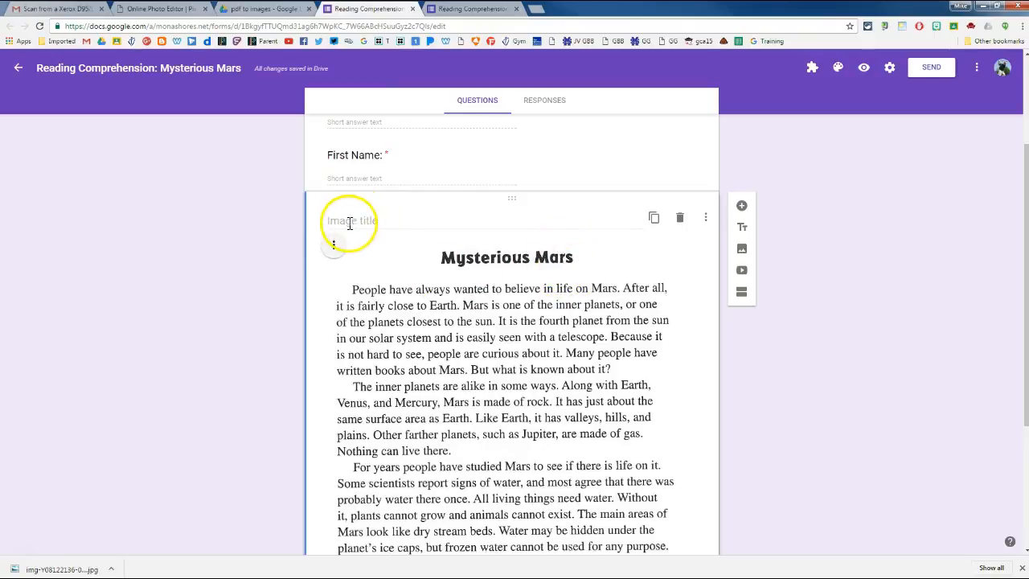
left_click(474, 10)
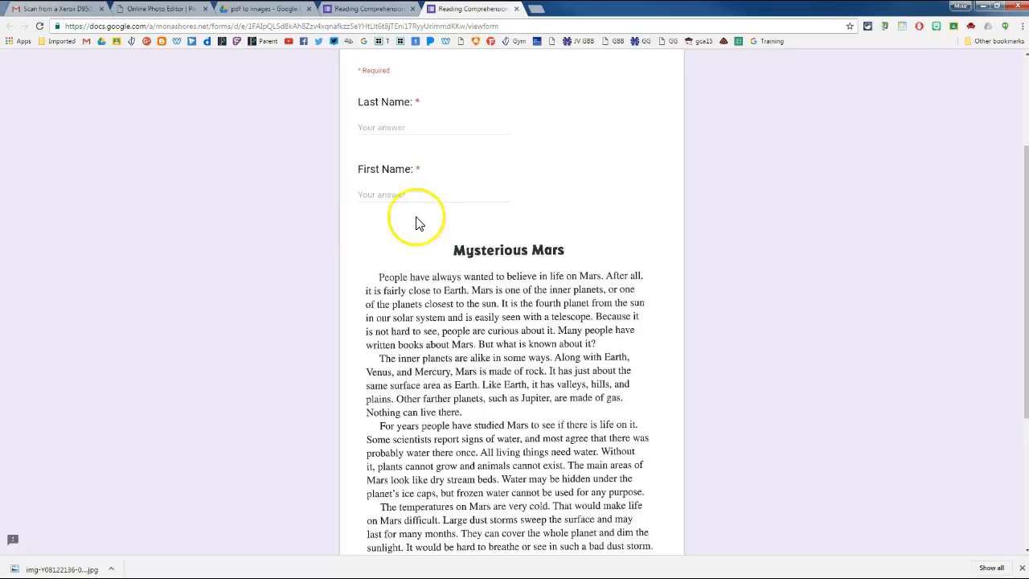
left_click(363, 11)
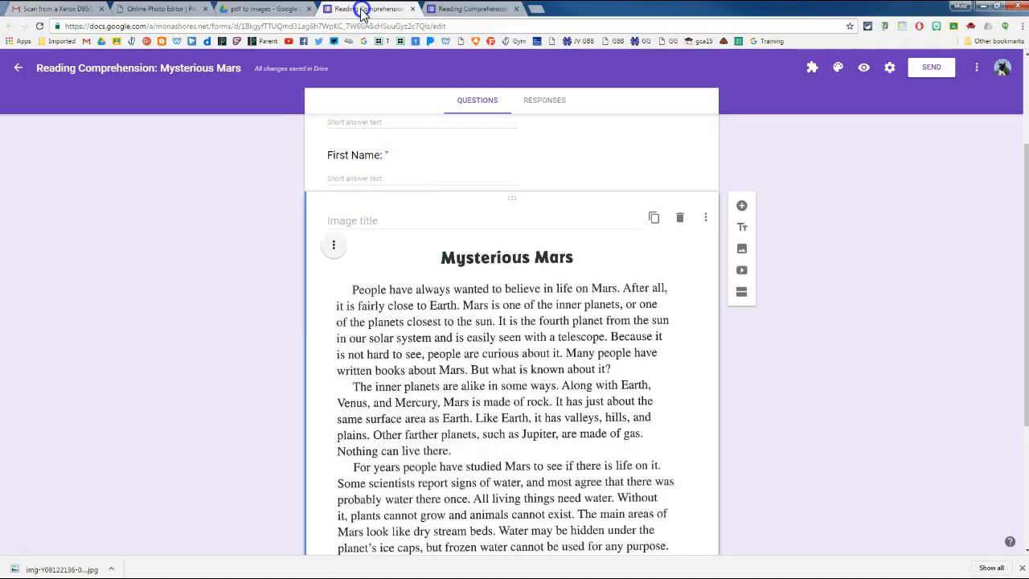
Switch back to the cropped Mysterious Mars image in Pixlr Editor
left_click(161, 10)
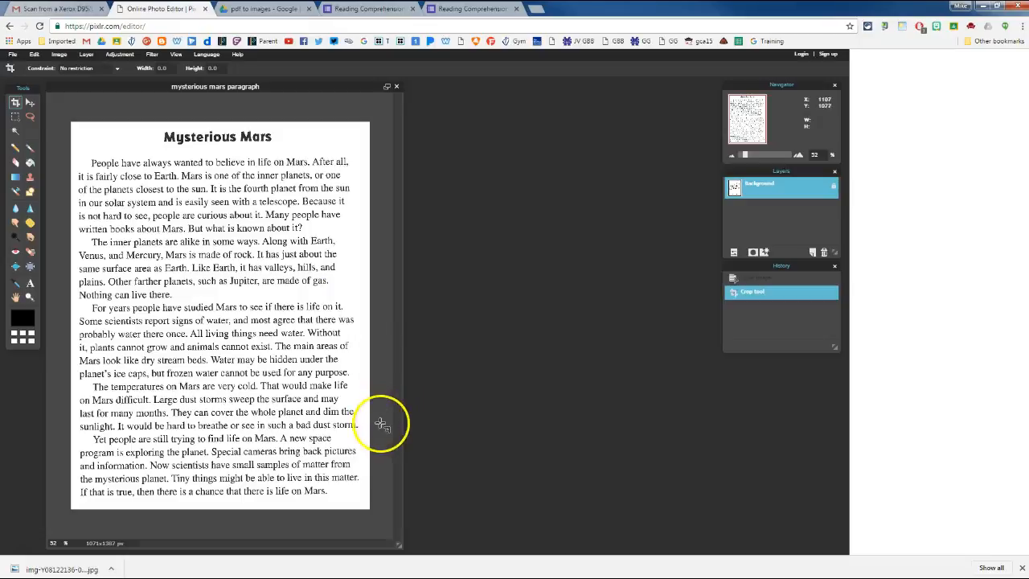